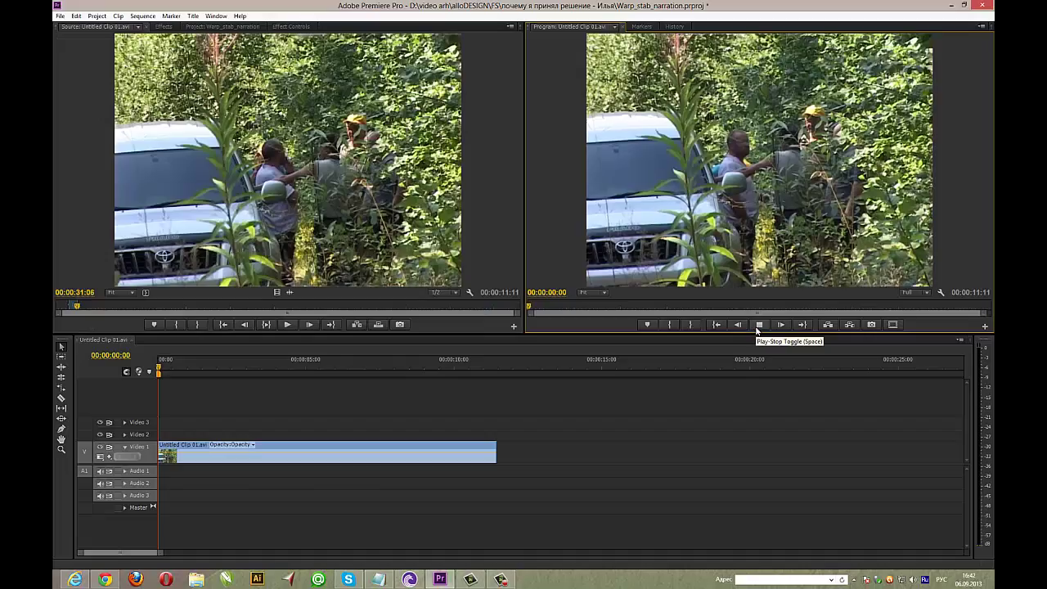
Play back the original shaky clip in the sequence, stop it, and return to the start
left_click(758, 325)
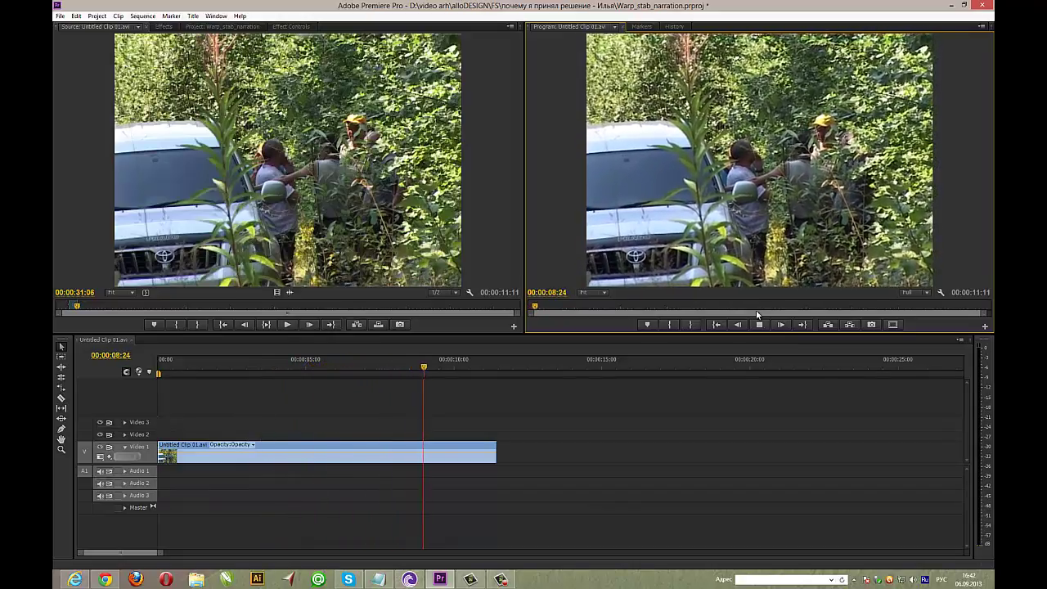
left_click(760, 325)
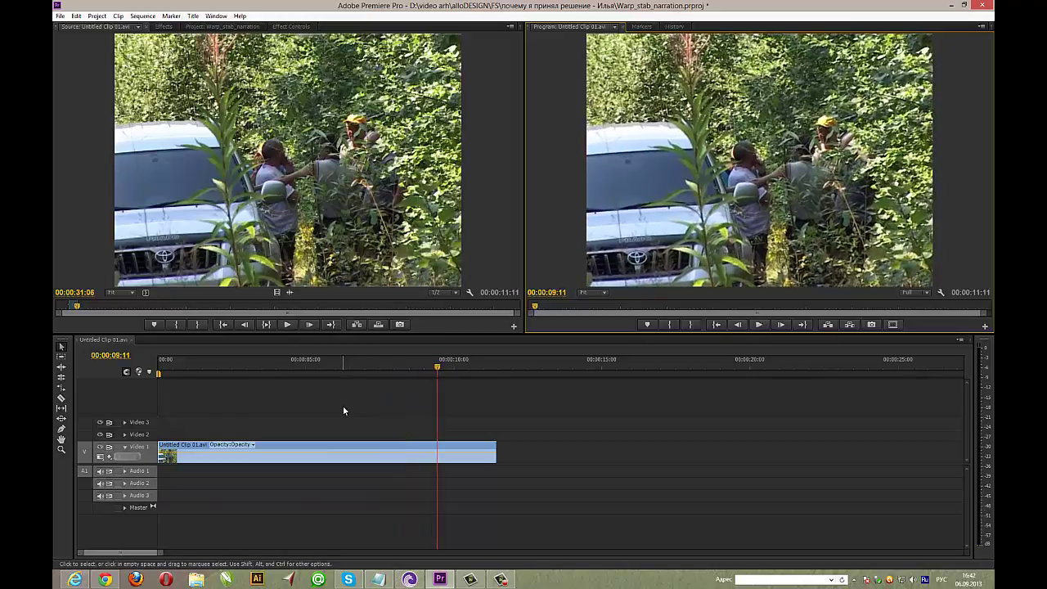
key("Home")
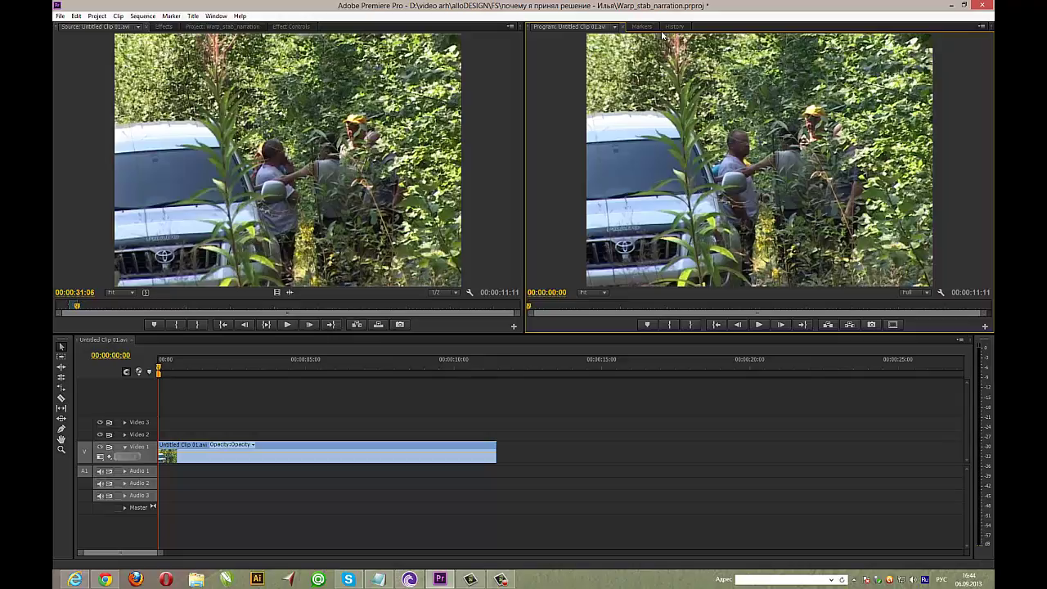
Search the effects for "stab" and apply Warp Stabilizer to Untitled Clip 01.avi on Video 1
left_click(164, 26)
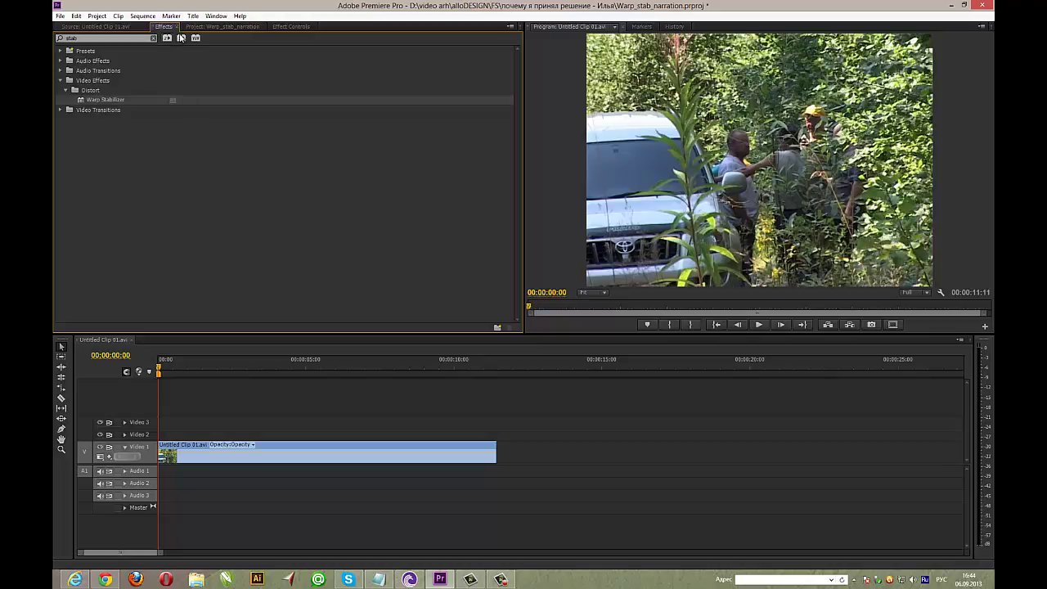
left_click(216, 15)
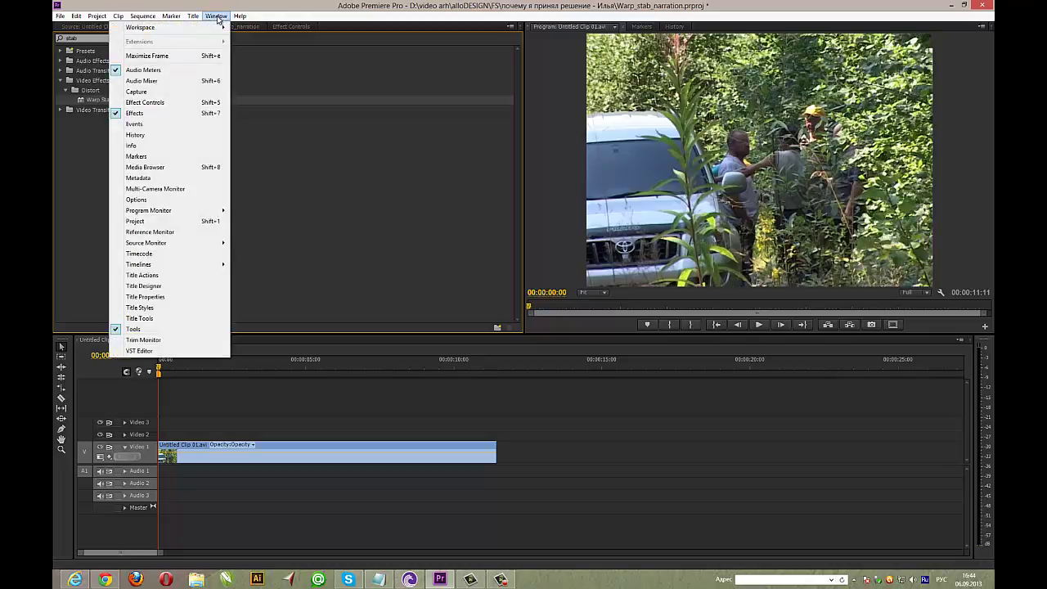
left_click(156, 114)
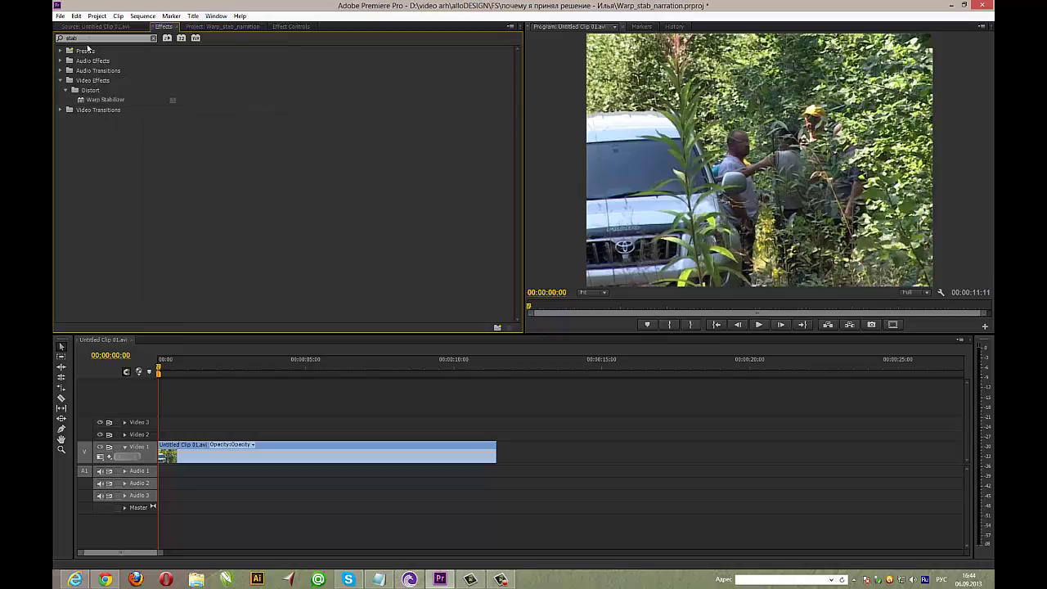
left_click(61, 81)
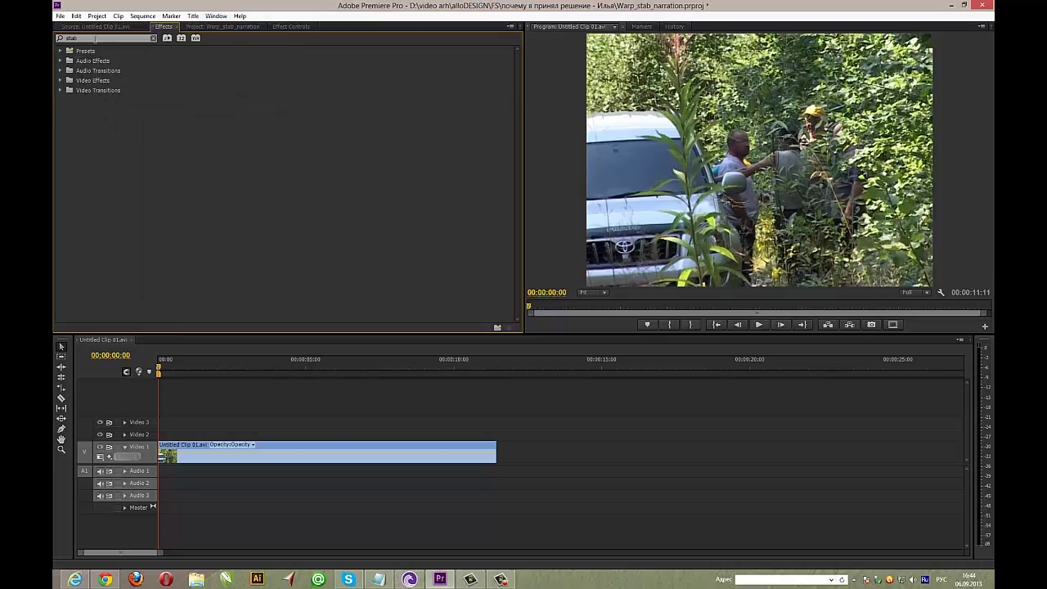
left_click(153, 38)
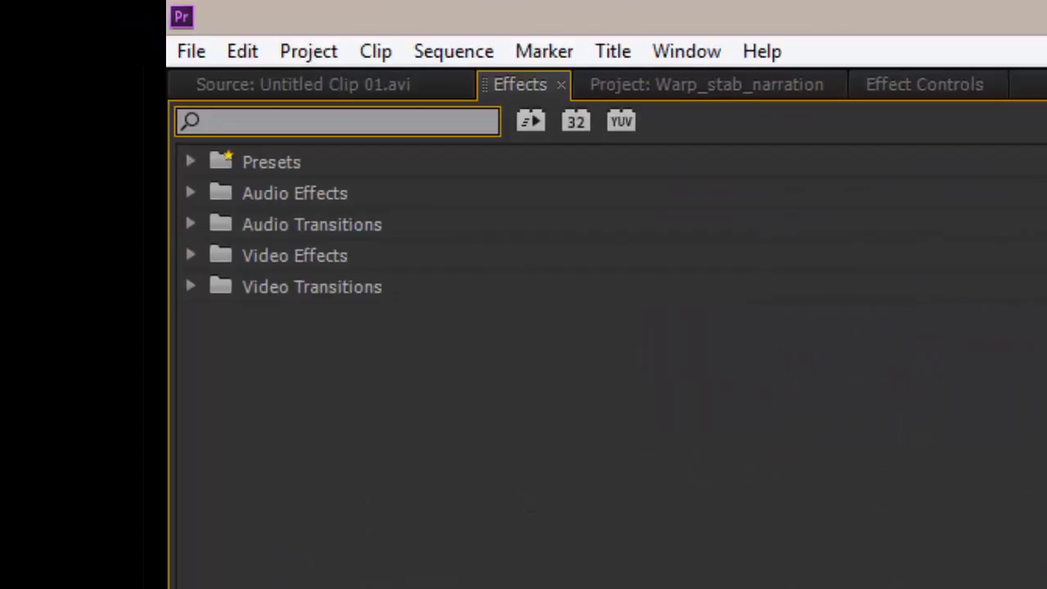
type("sta")
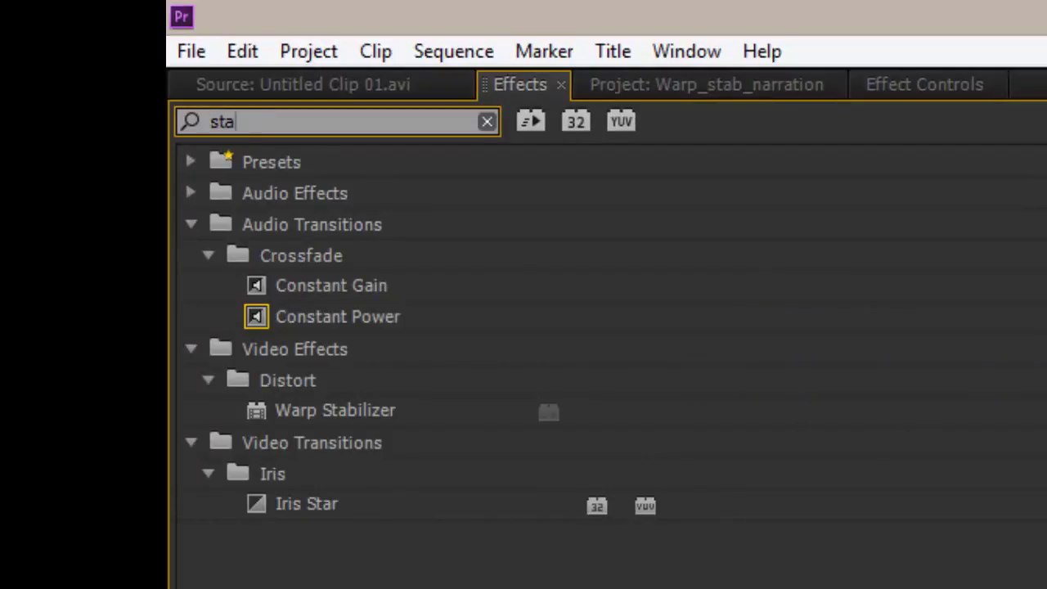
type("b")
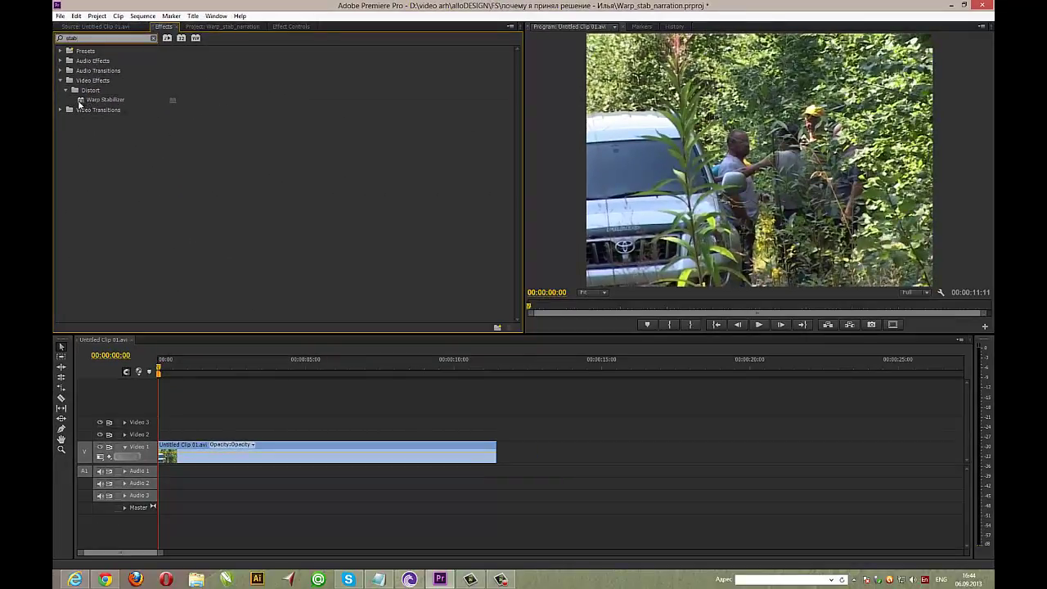
left_click_drag(83, 101, 197, 452)
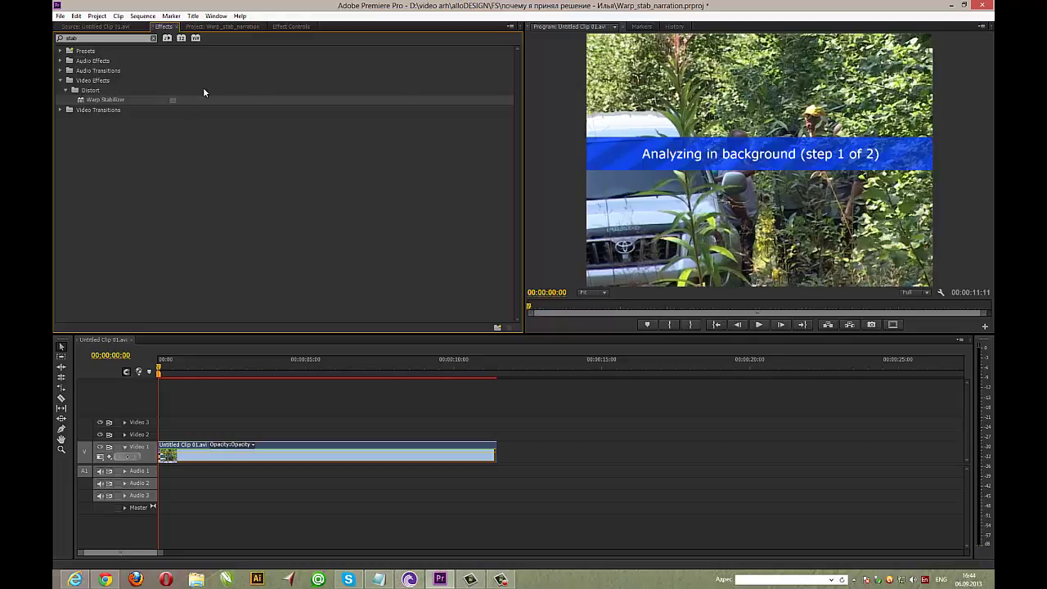
Show the clip's effect settings and view the Result options of Warp Stabilizer without changing them
left_click(291, 27)
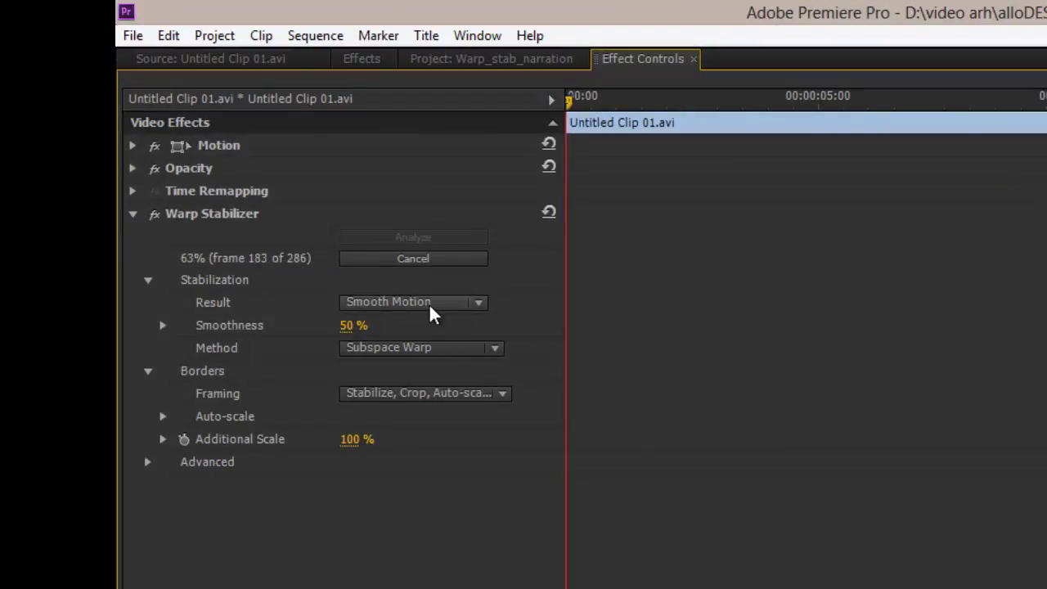
left_click(479, 304)
left_click(479, 304)
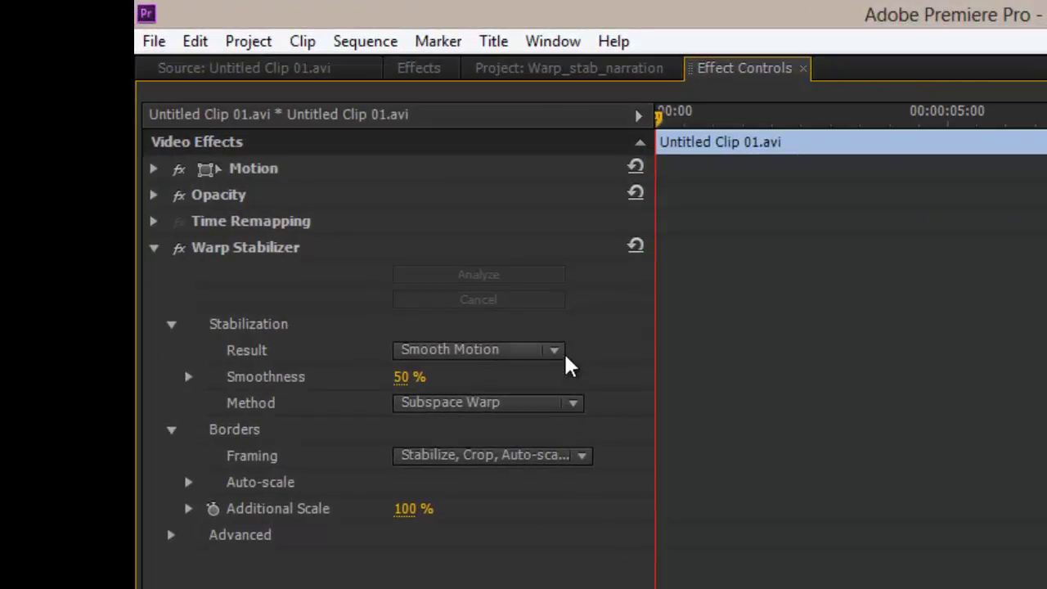
left_click(554, 351)
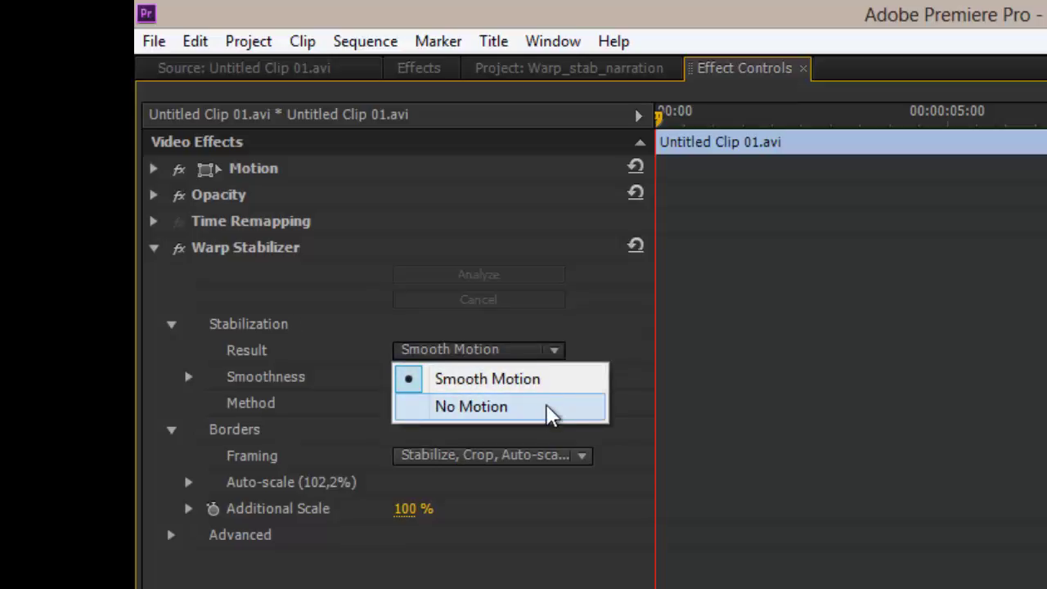
left_click(602, 353)
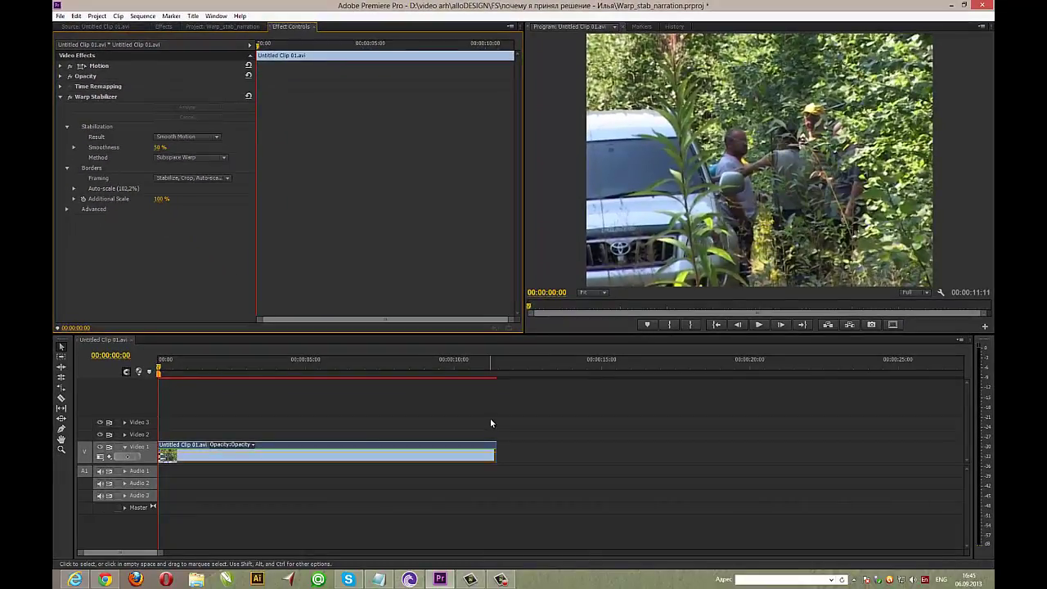
Turn Loop playback off for the Program monitor and switch it on again
left_click(983, 26)
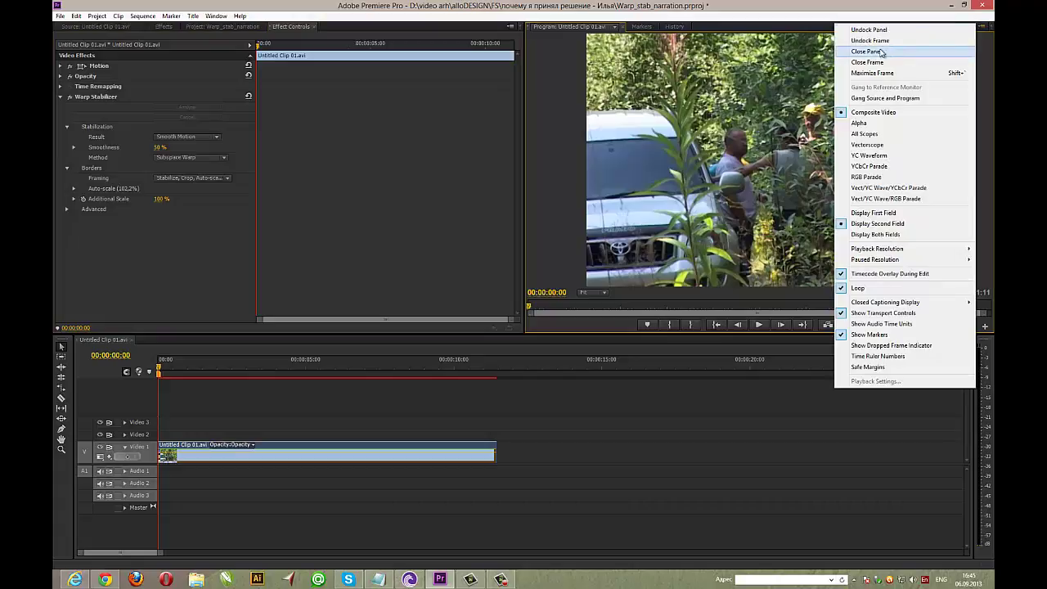
left_click(780, 32)
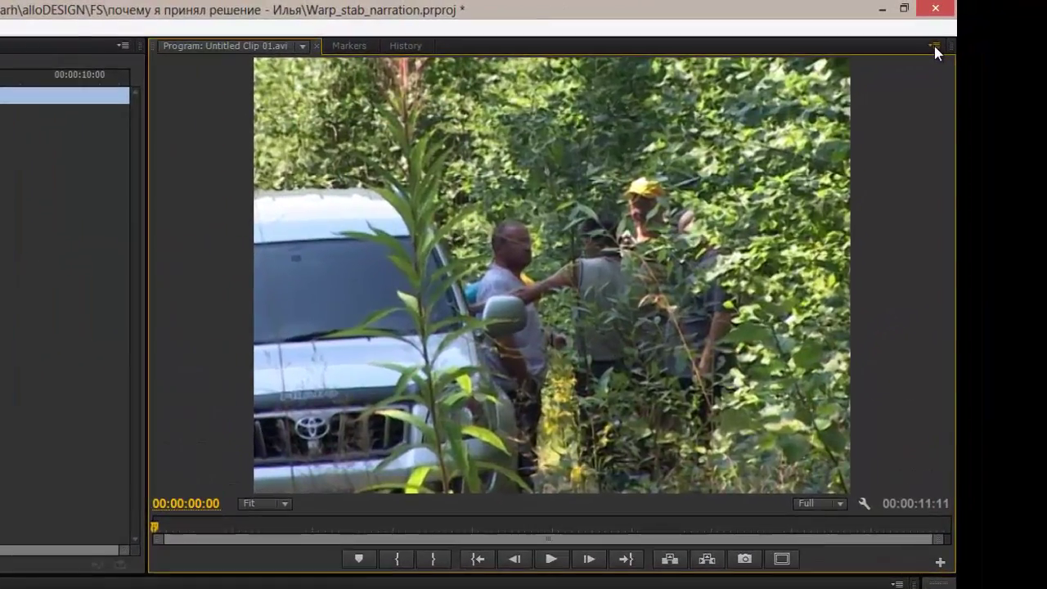
left_click(934, 46)
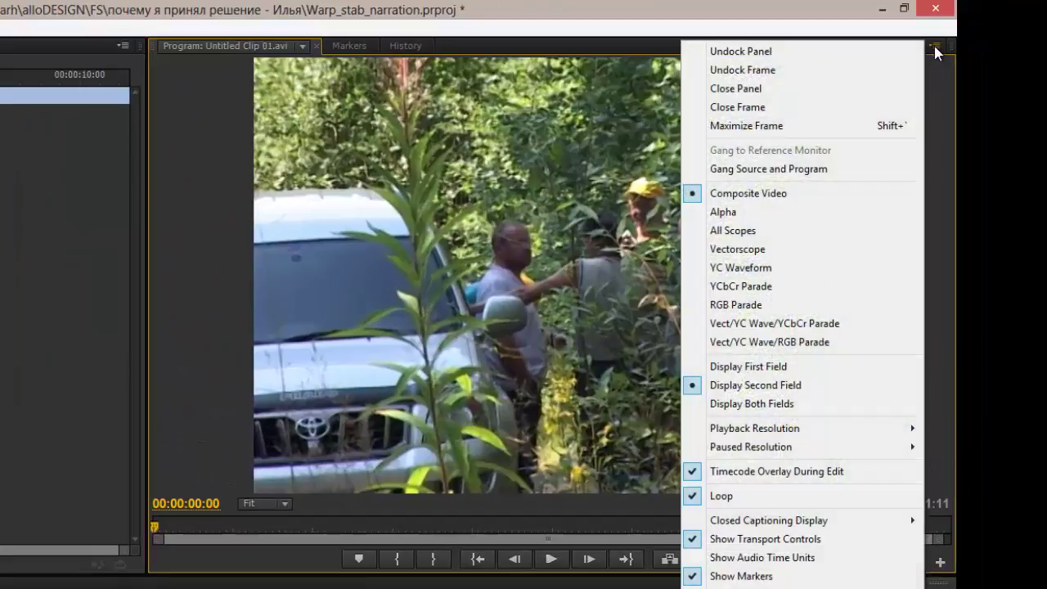
left_click(728, 498)
left_click(933, 46)
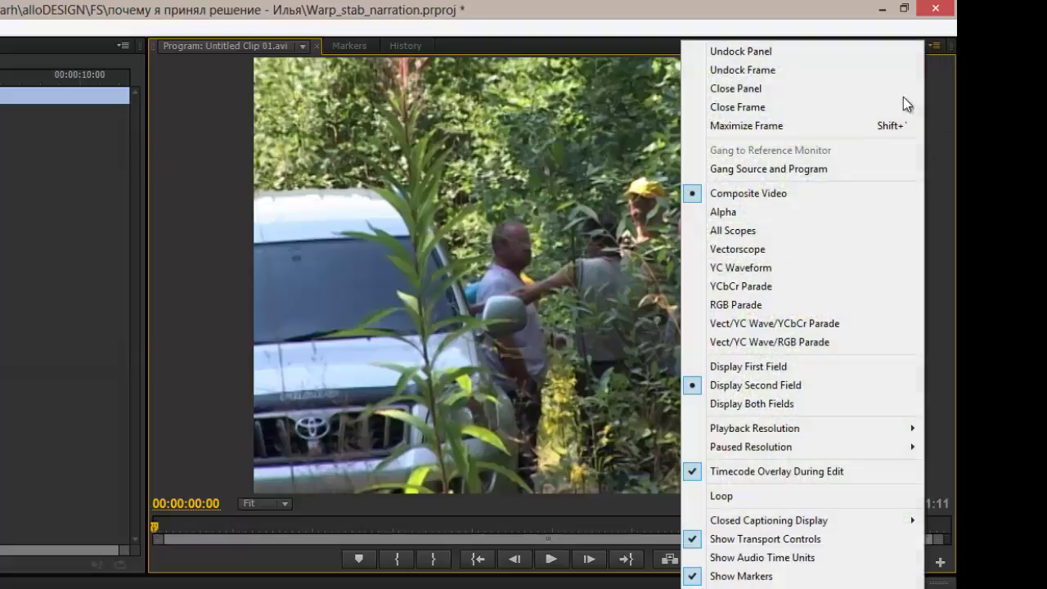
left_click(756, 496)
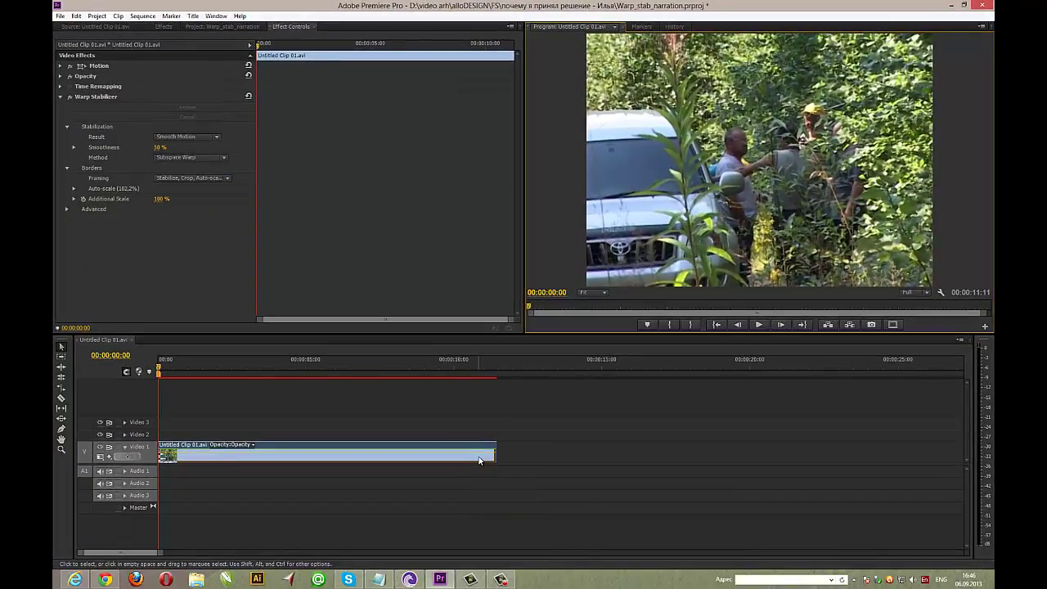
Play back the clip stabilized with Smooth Motion and stop it
key("space")
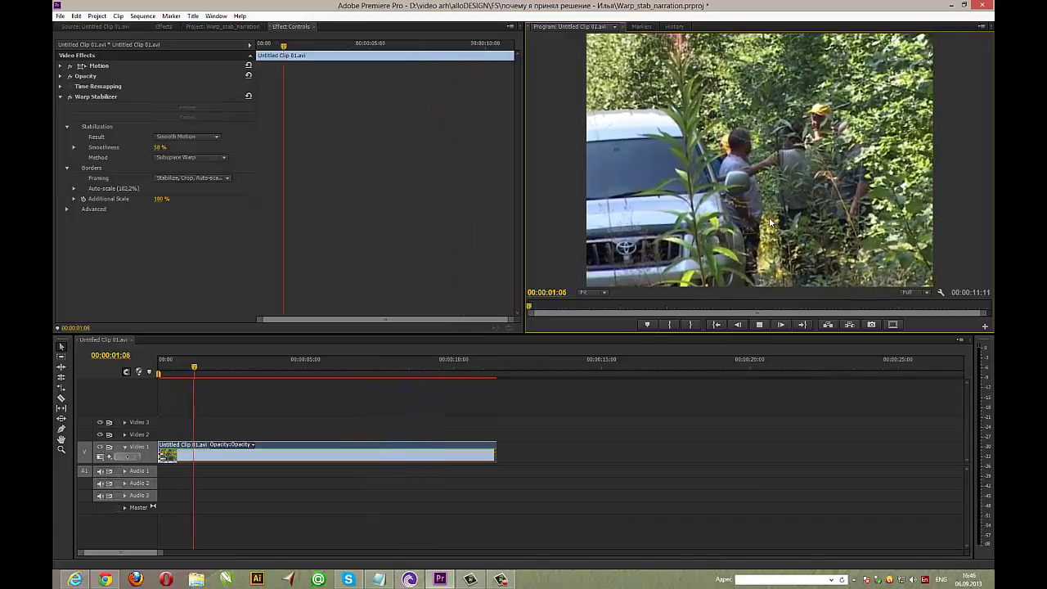
key("space")
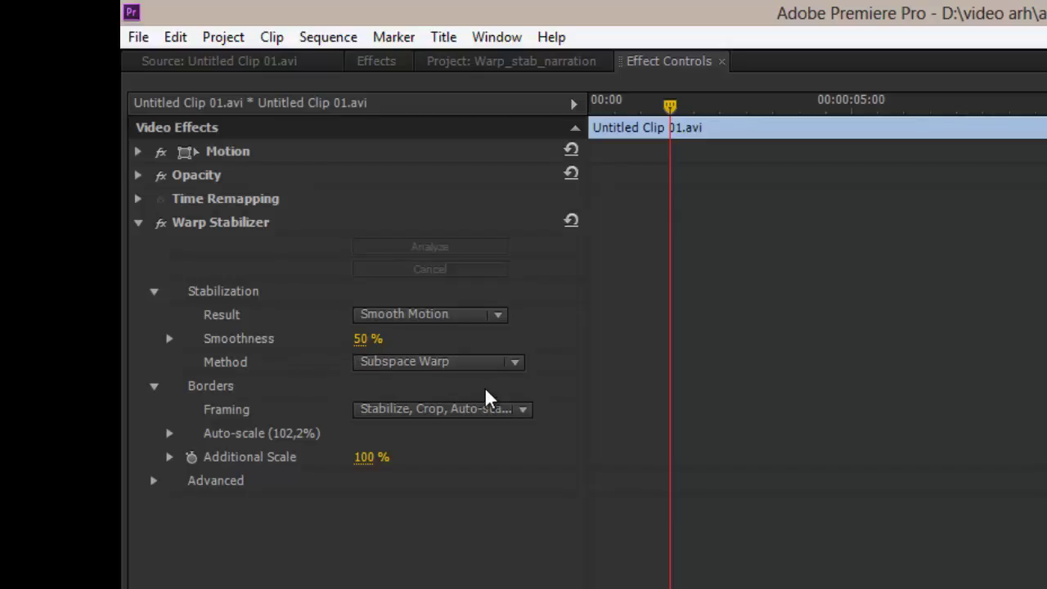
Set the Warp Stabilizer Result to No Motion and play back the clip to check it
left_click(496, 316)
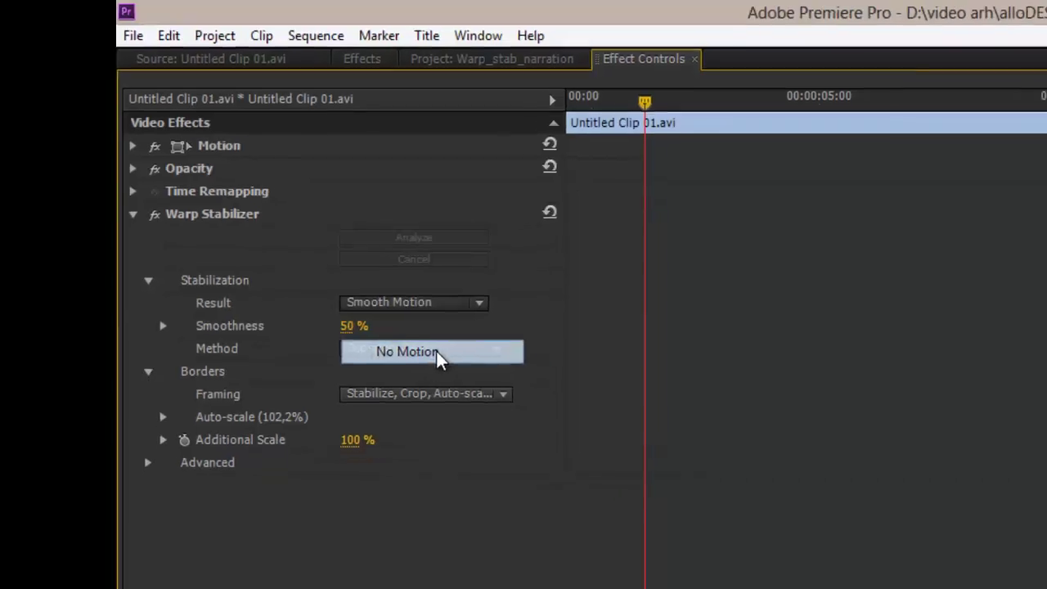
left_click(446, 366)
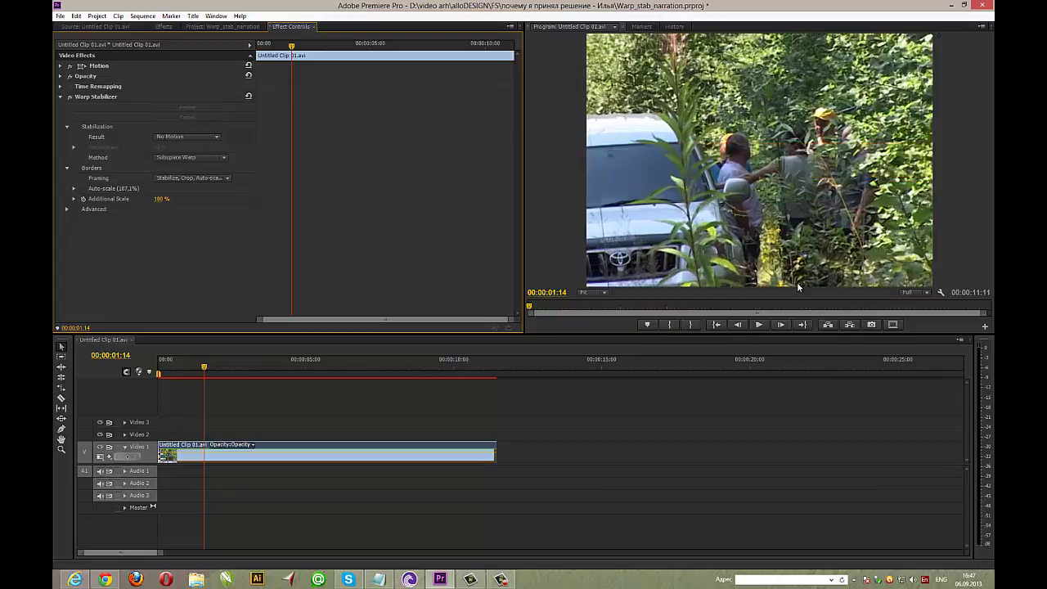
key("space")
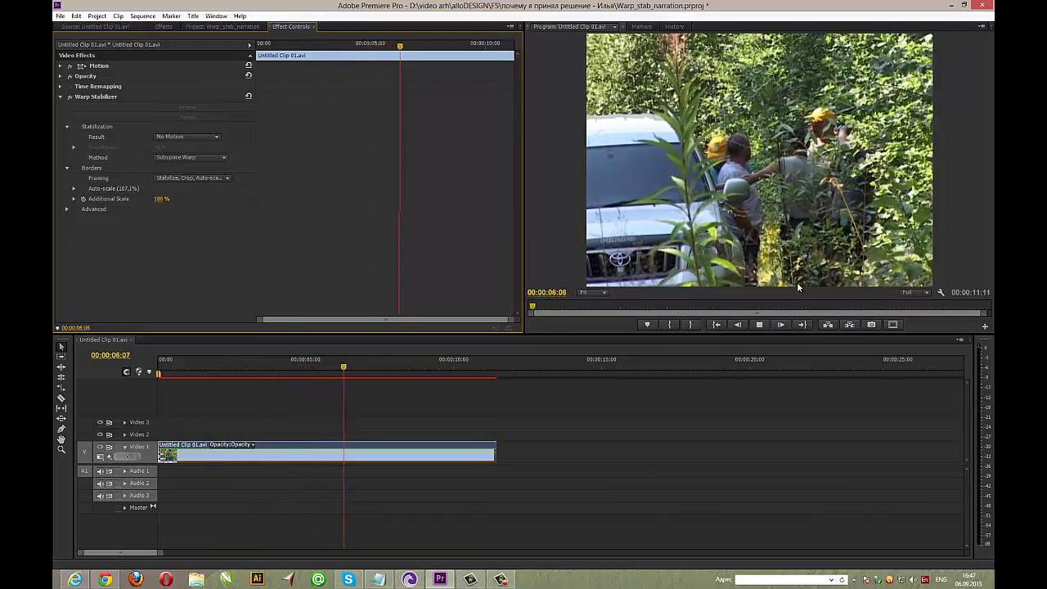
key("space")
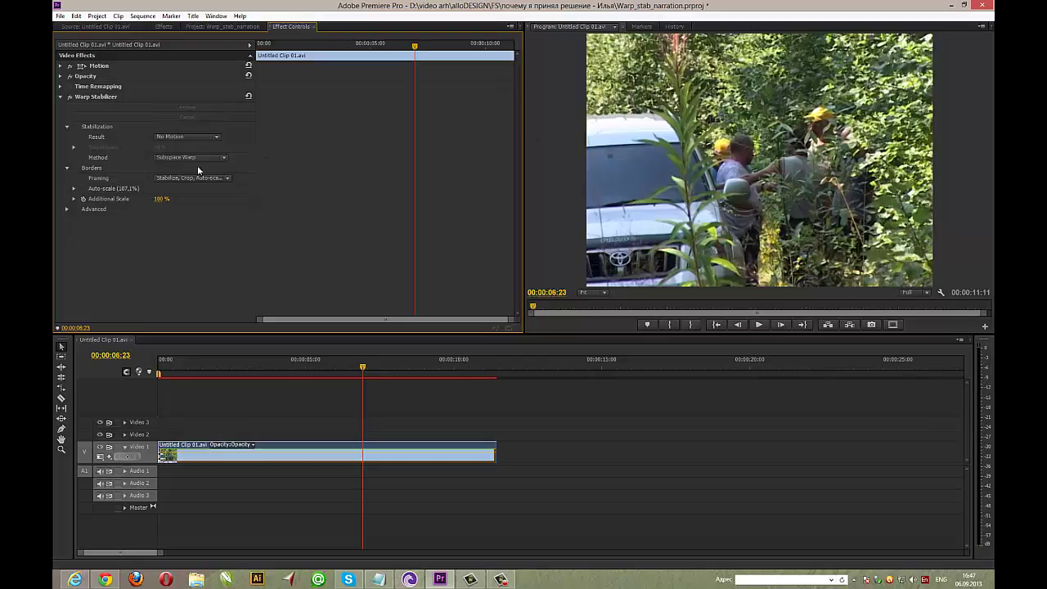
Set the Warp Stabilizer Result back to Smooth Motion and view the Method options without changing the method
left_click(211, 139)
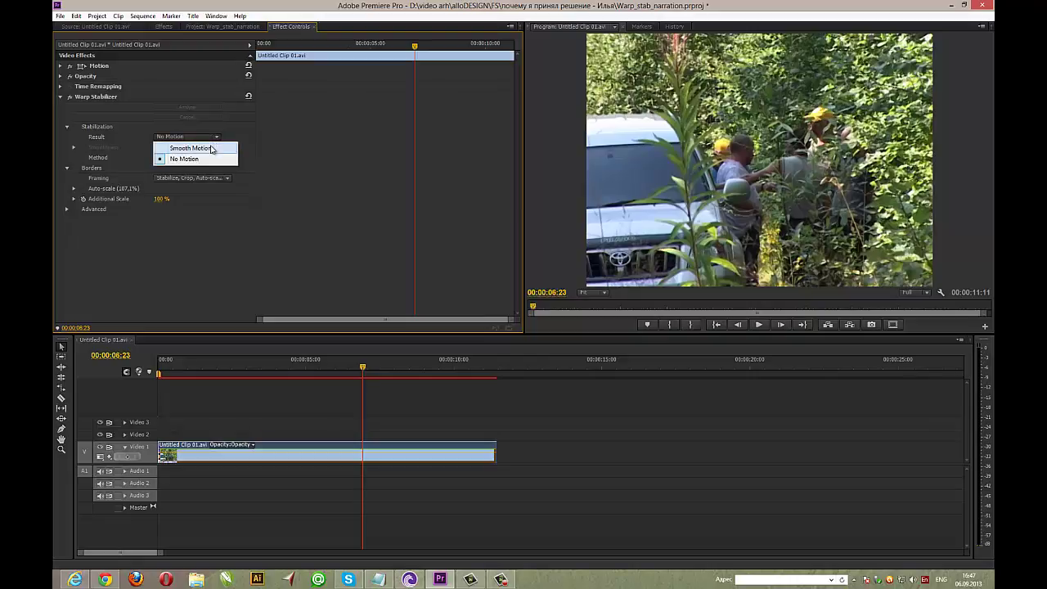
left_click(211, 147)
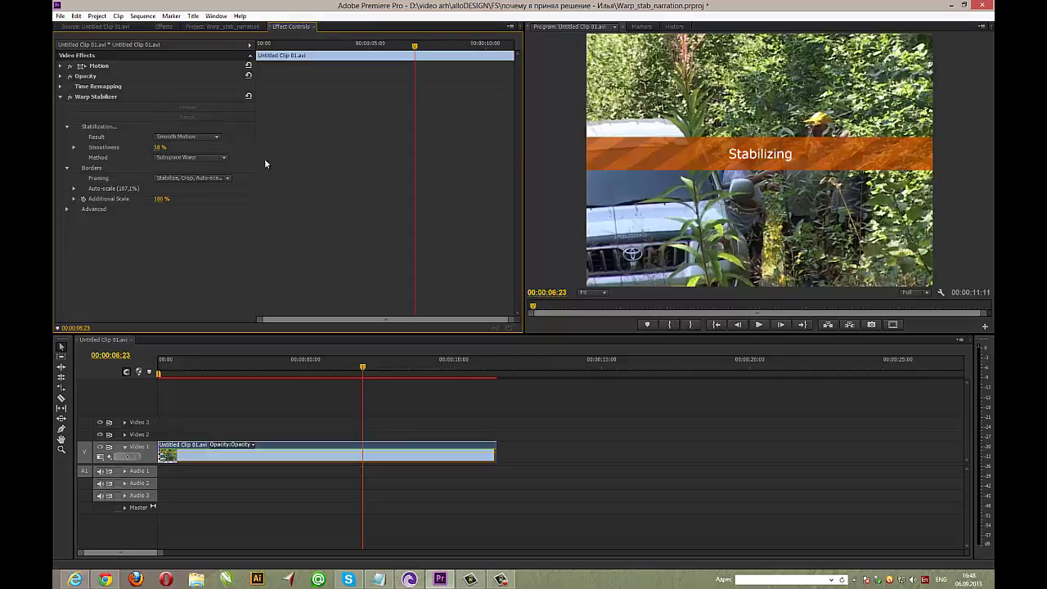
left_click(222, 158)
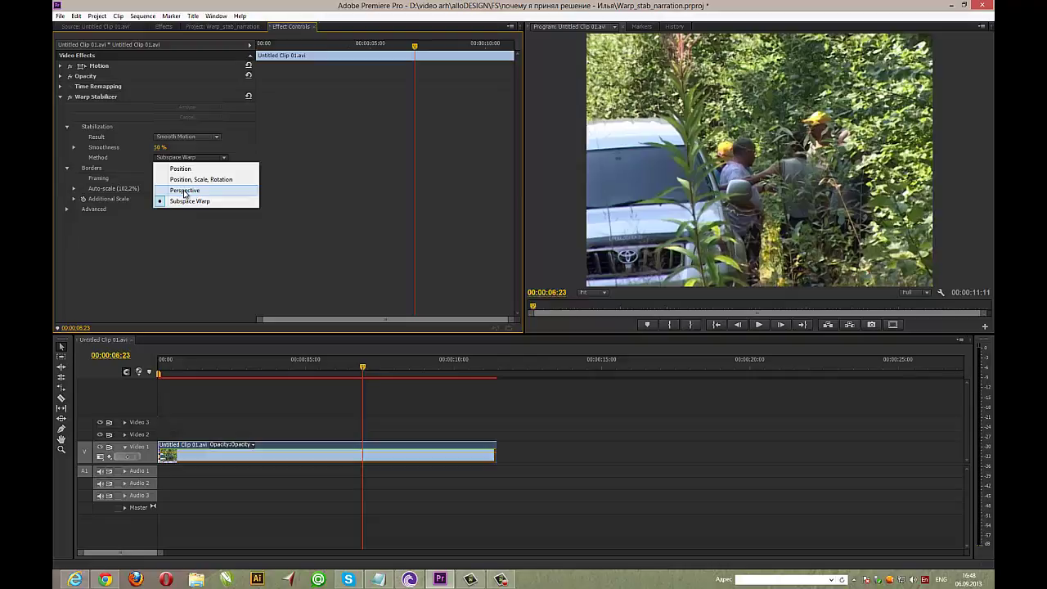
left_click(192, 235)
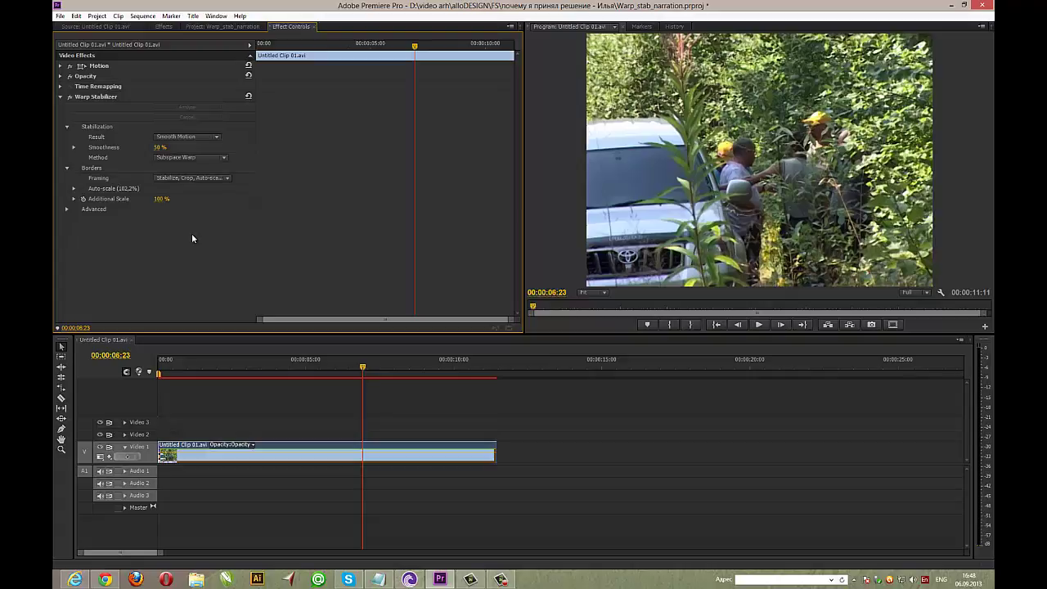
Set the Warp Stabilizer Framing to Stabilize, Crop and play back the sequence to check the borders
left_click(228, 179)
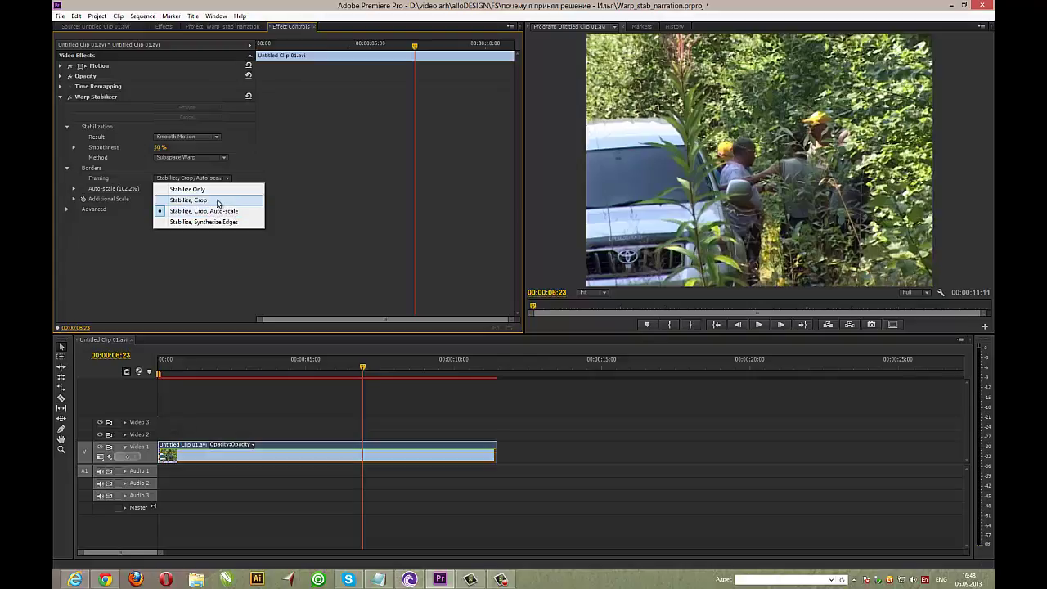
left_click(218, 202)
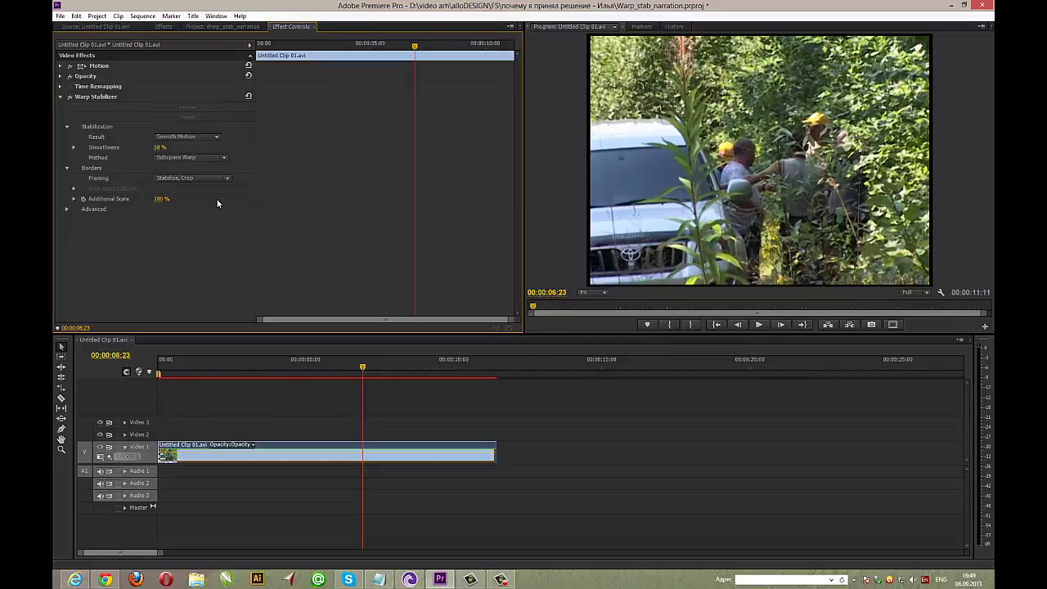
left_click(600, 378)
key("space")
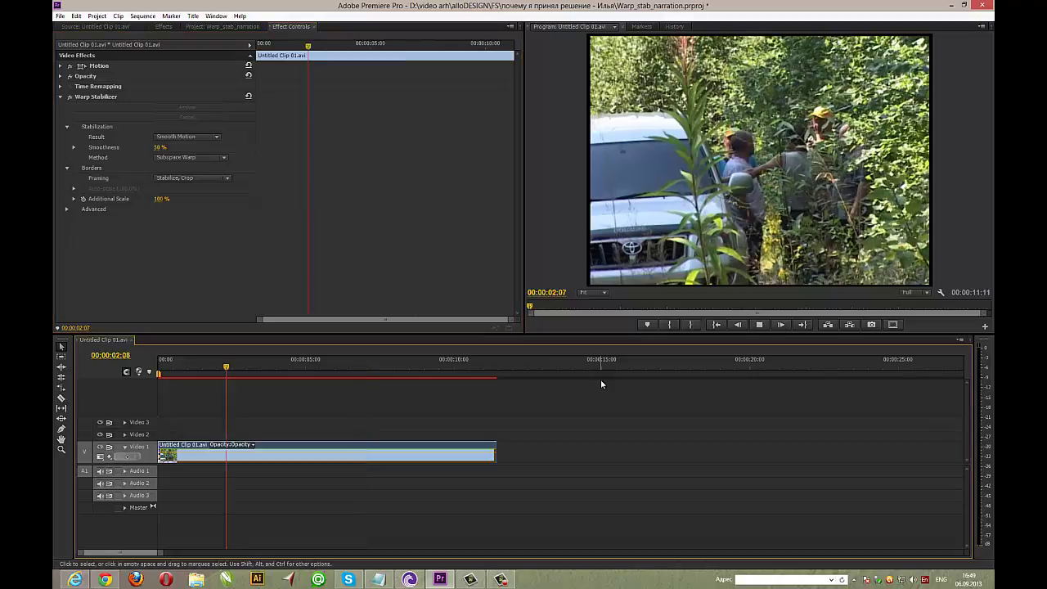